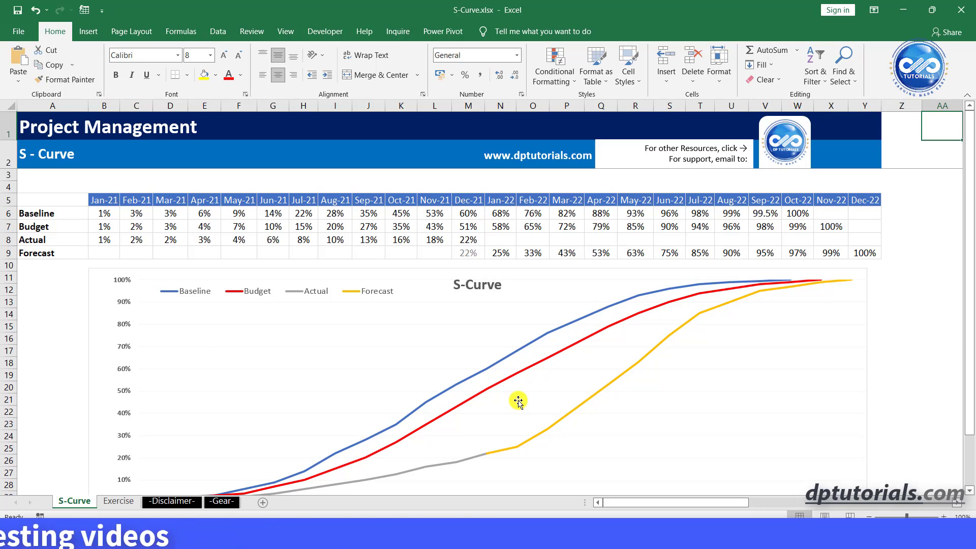
# Step: Go to the Exercise sheet tab
pyautogui.scroll(-2, 518, 401)
pyautogui.scroll(2, 305, 457)
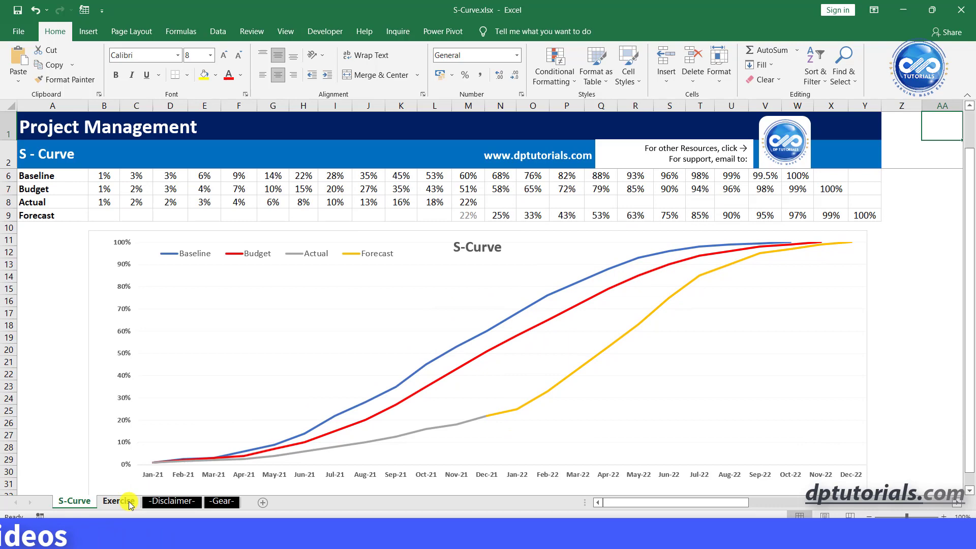
pyautogui.click(118, 501)
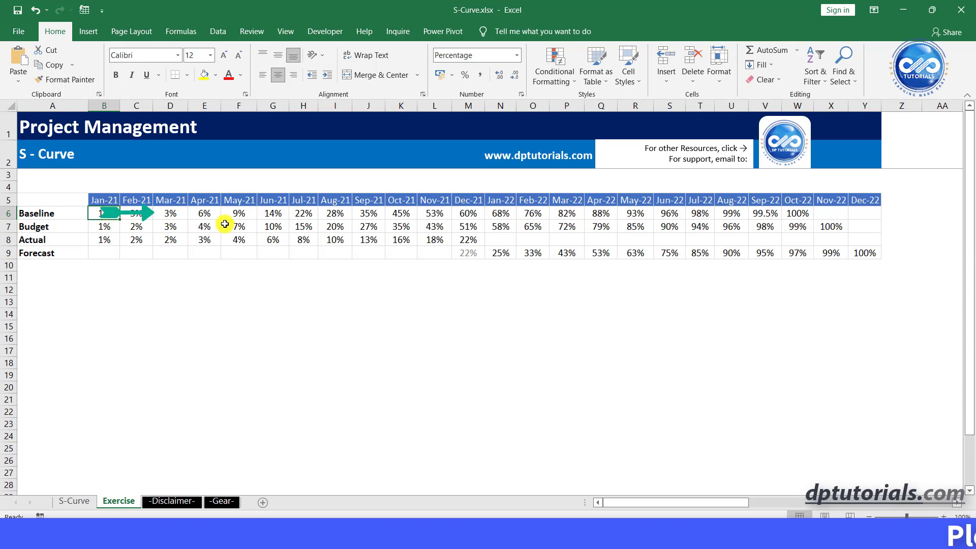
# Step: Highlight the Baseline and Budget rows, Actual 2021 and Forecast 2022 percentages in turn
pyautogui.moveTo(104, 213); pyautogui.dragTo(771, 213)
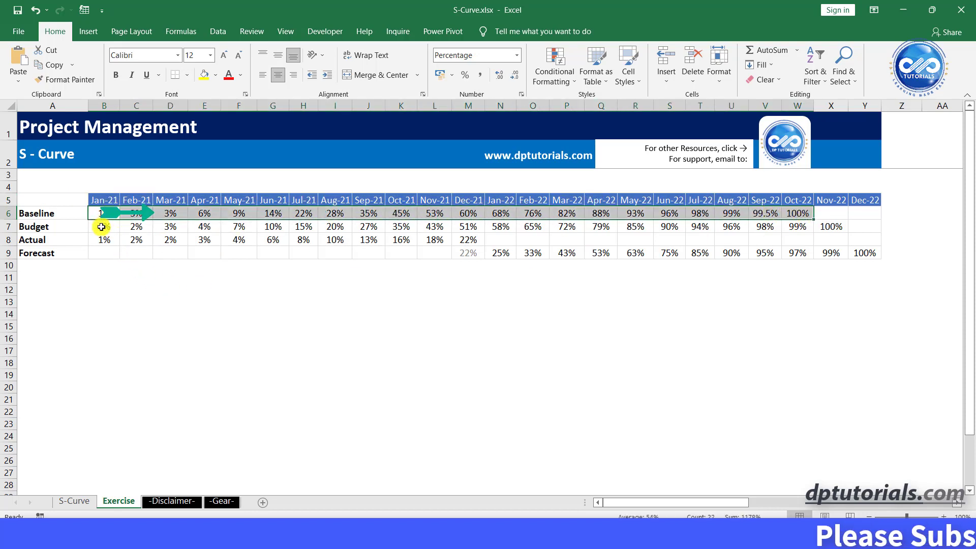
pyautogui.moveTo(101, 228); pyautogui.dragTo(841, 227)
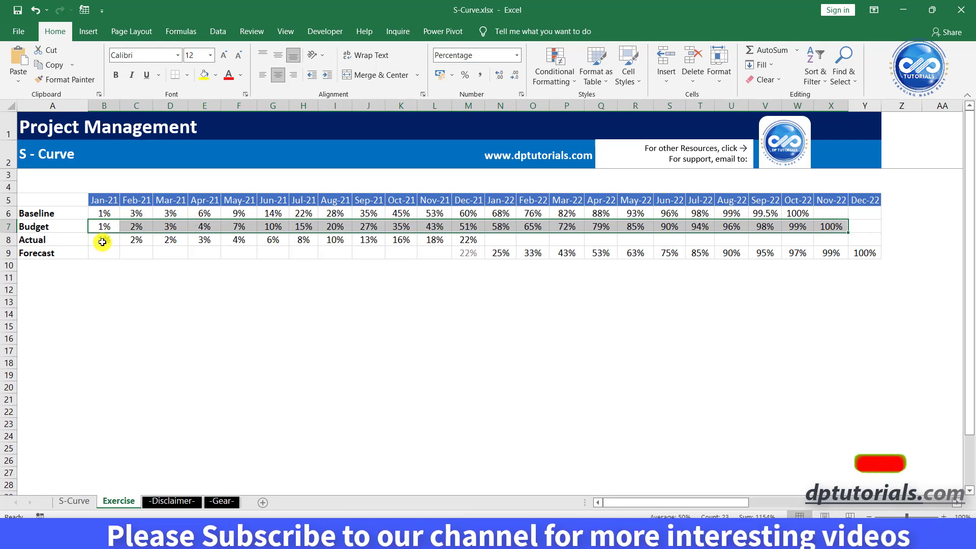
pyautogui.moveTo(102, 240); pyautogui.dragTo(475, 242)
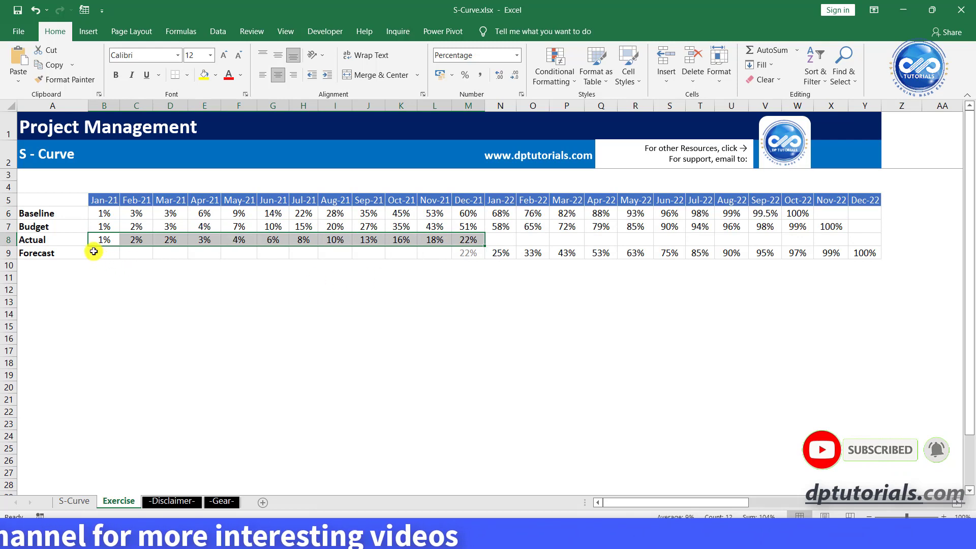
pyautogui.click(469, 252)
pyautogui.moveTo(502, 254); pyautogui.dragTo(749, 248)
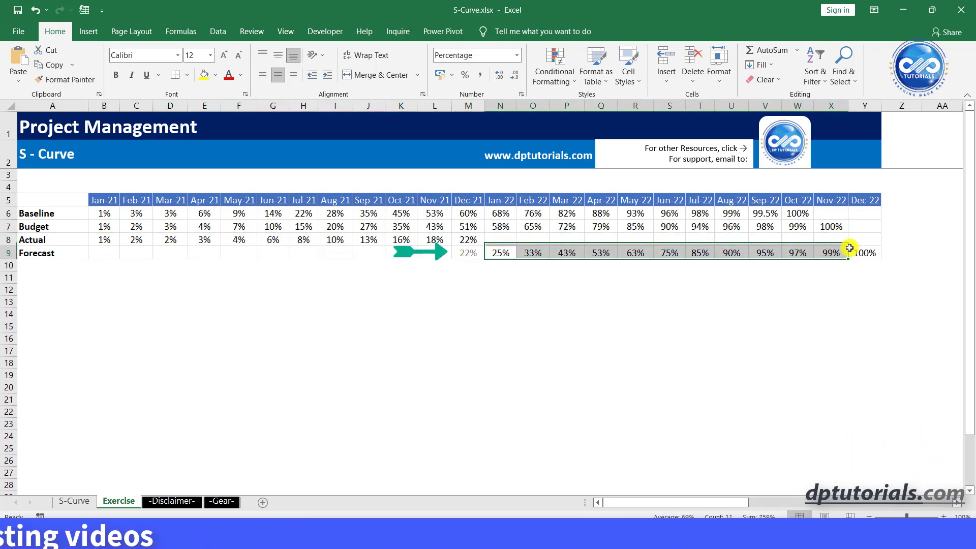
pyautogui.click(705, 288)
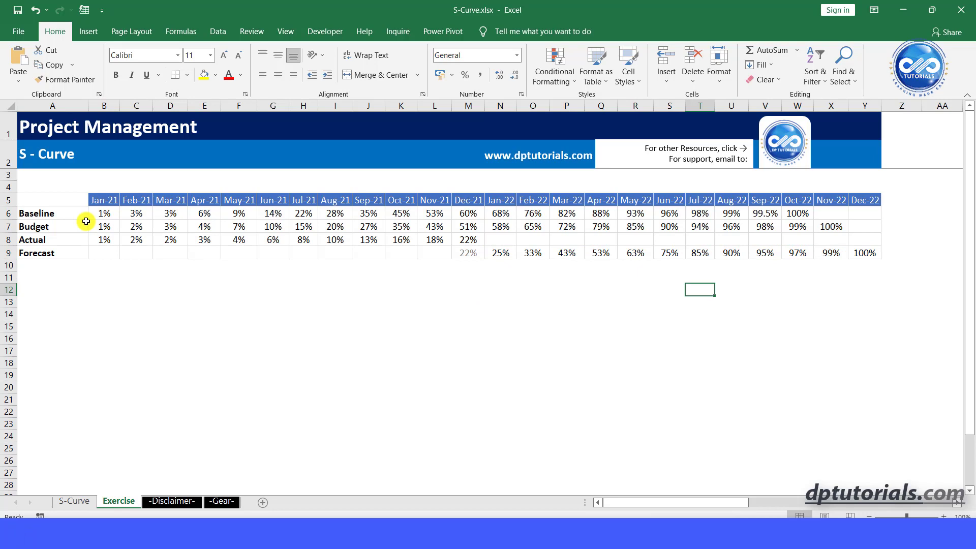
# Step: Insert a 2-D line chart from A5:Y9, stretch it beneath the table, and delete its title
pyautogui.moveTo(68, 199); pyautogui.dragTo(852, 252)
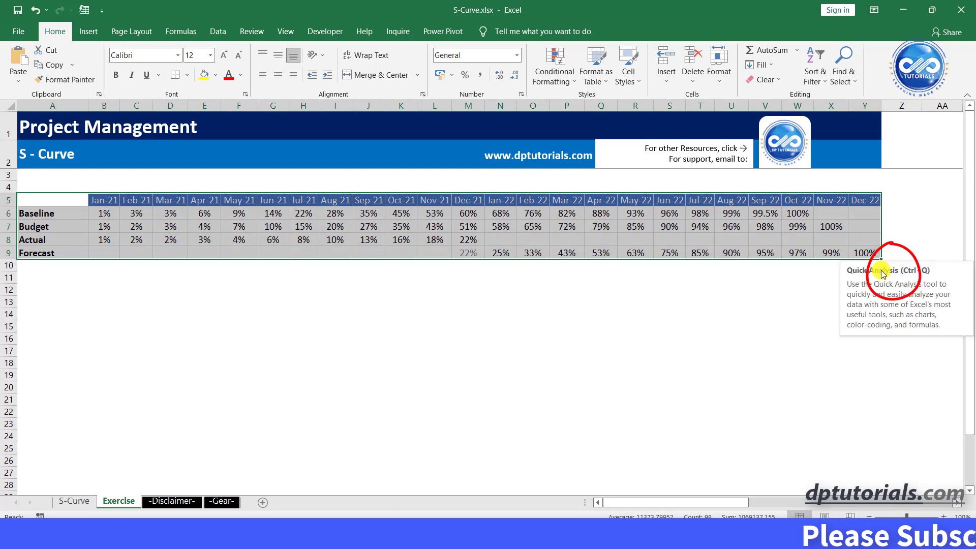
pyautogui.click(88, 31)
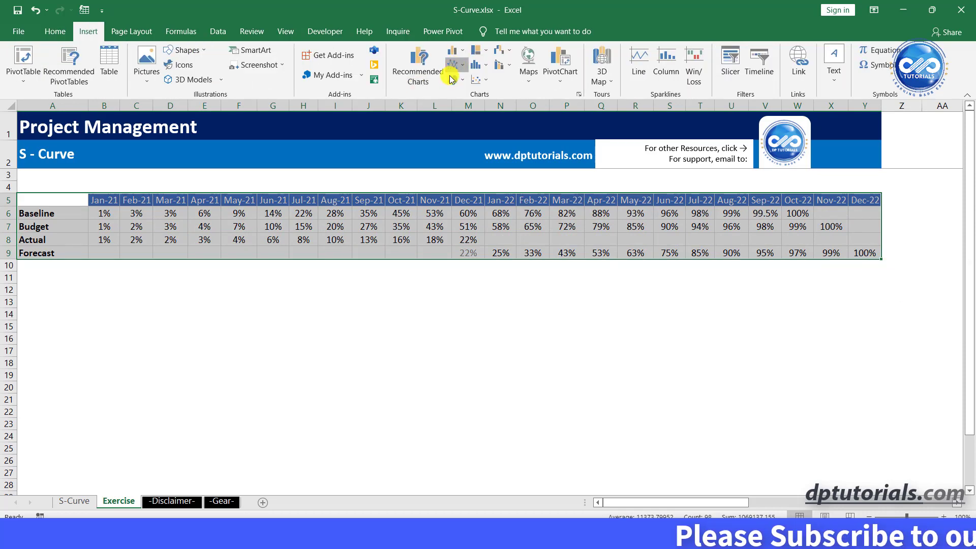
pyautogui.click(451, 65)
pyautogui.click(455, 102)
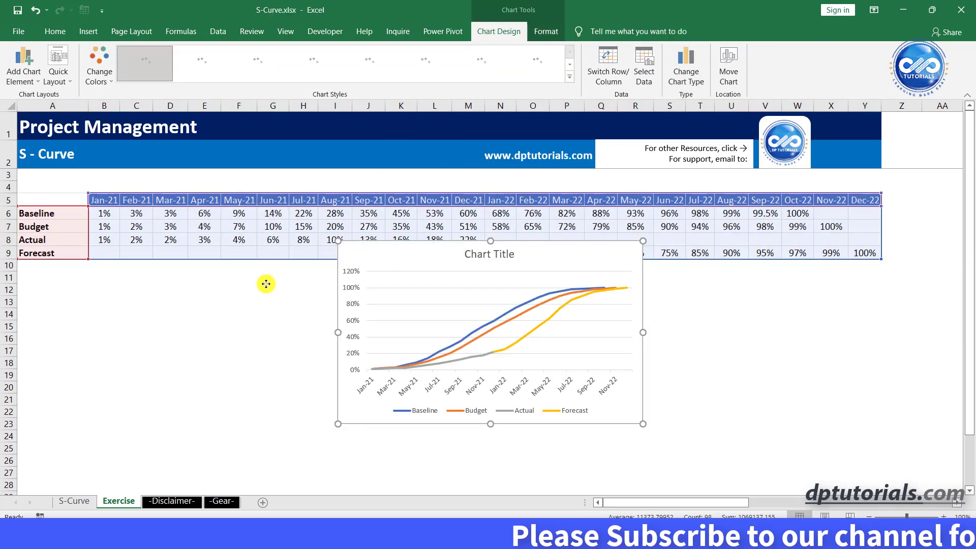
pyautogui.moveTo(266, 284); pyautogui.dragTo(15, 306)
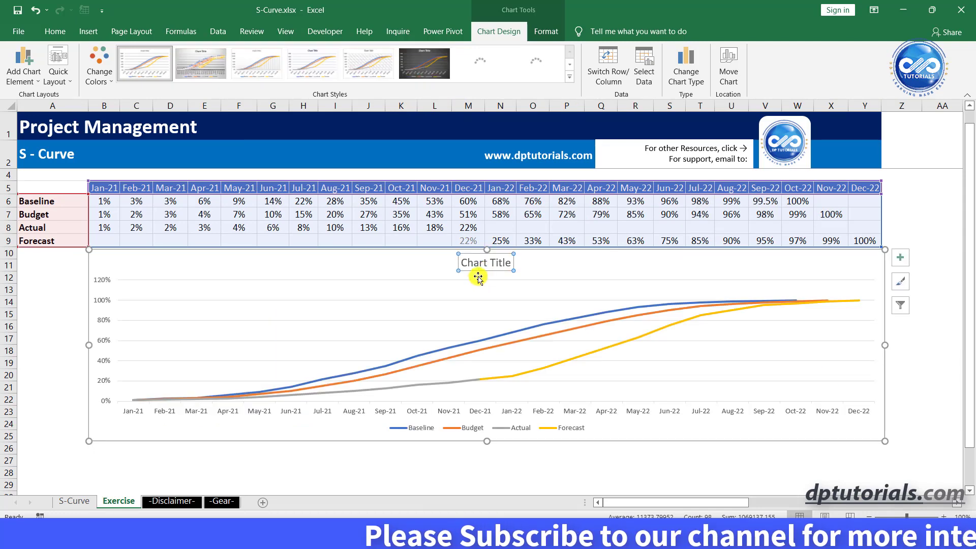
pyautogui.press('Delete')
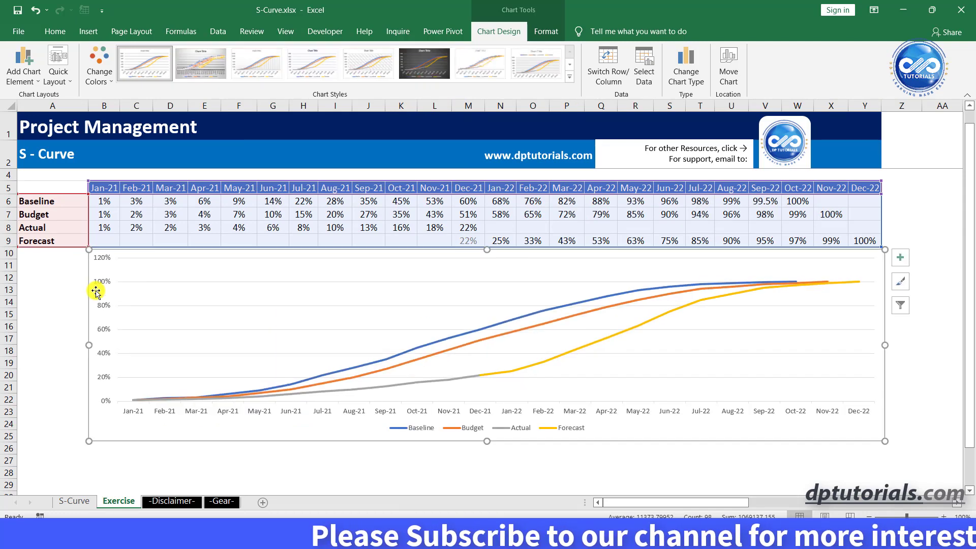
# Step: Set the vertical axis maximum bound to 1 (100%)
pyautogui.doubleClick(95, 291)
pyautogui.click(896, 232)
pyautogui.write('1')
pyautogui.press('Return')
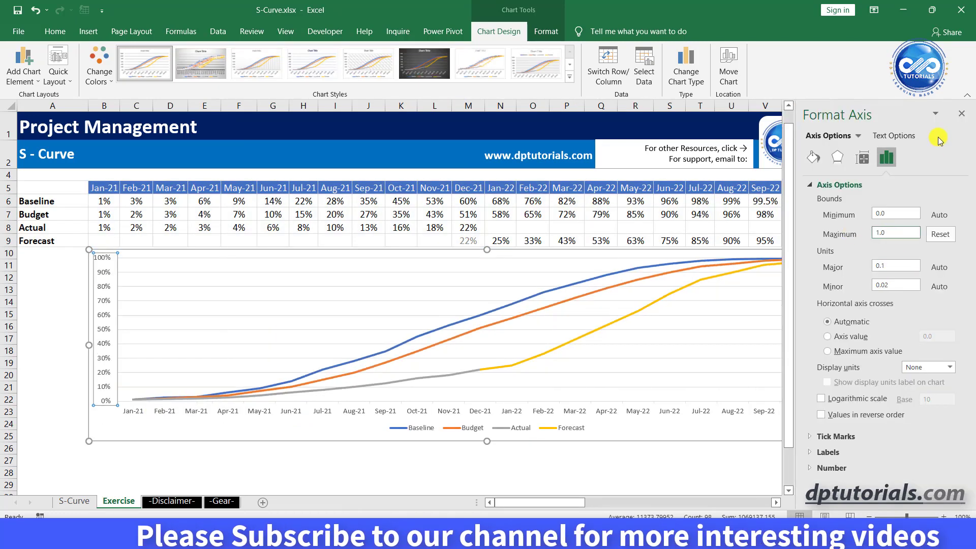
pyautogui.click(962, 114)
pyautogui.click(546, 31)
pyautogui.click(494, 65)
pyautogui.press('Escape')
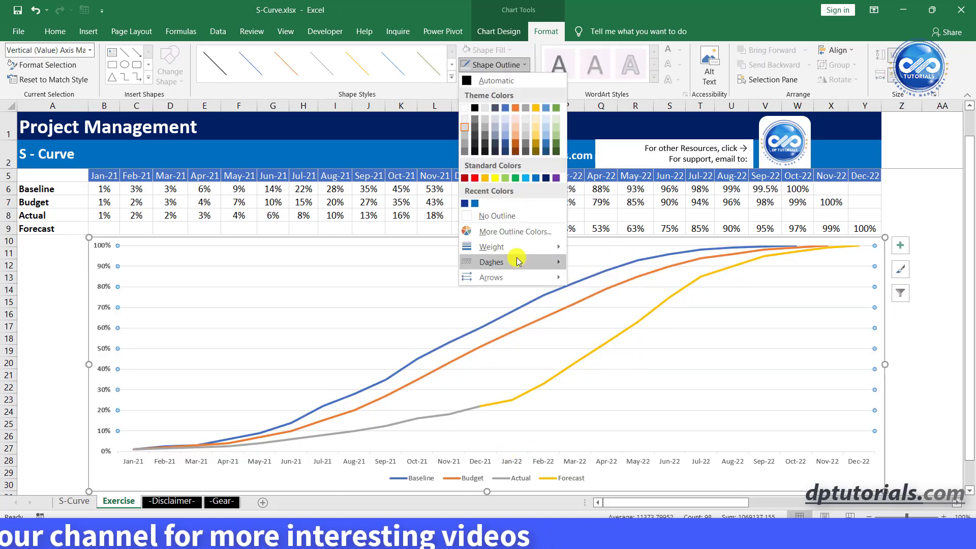
# Step: Add a red double-headed arrow at Dec-21 and an italic brace callout explaining the deviation
pyautogui.press('Escape')
pyautogui.click(617, 395)
pyautogui.click(88, 31)
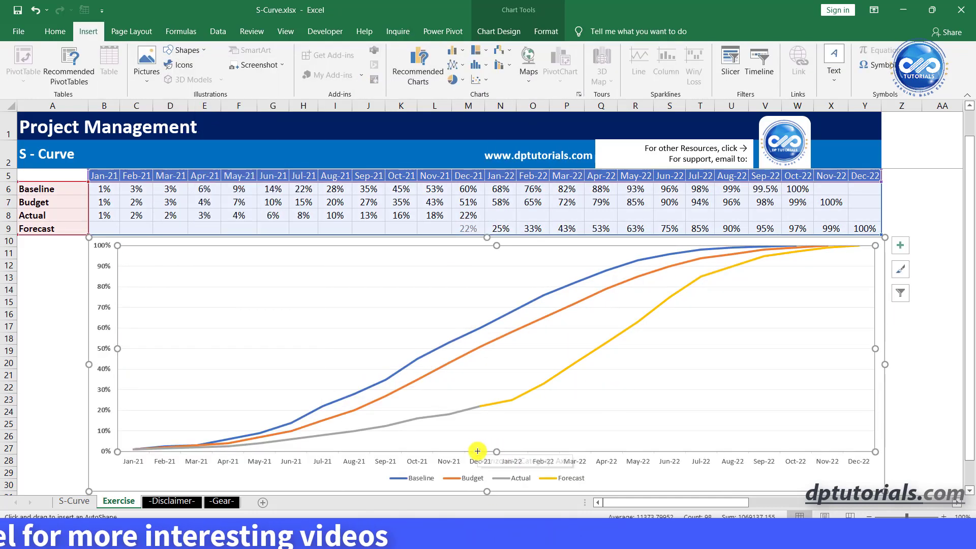
pyautogui.moveTo(480, 450); pyautogui.dragTo(483, 242)
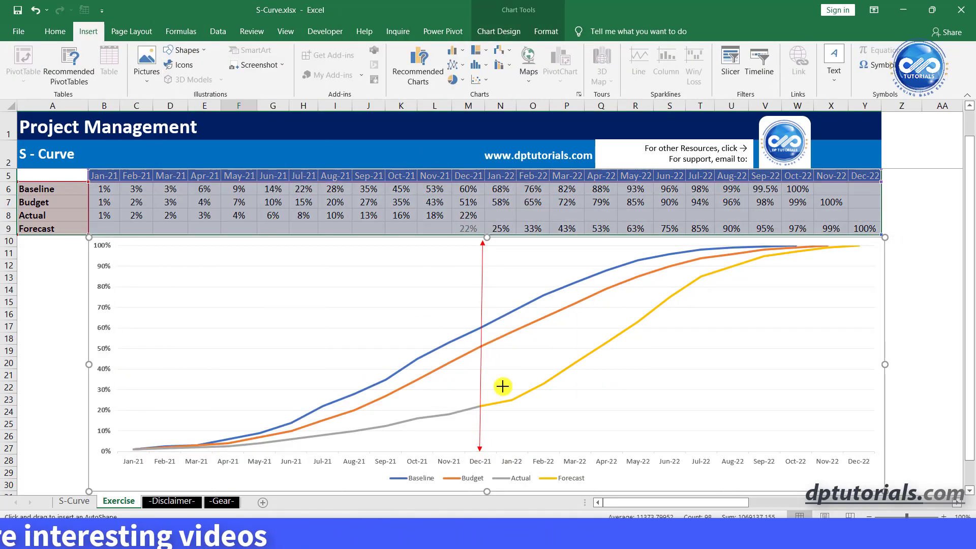
pyautogui.moveTo(509, 347)
pyautogui.mouseDown()
pyautogui.moveTo(509, 402)
pyautogui.moveTo(604, 403)
pyautogui.mouseUp()
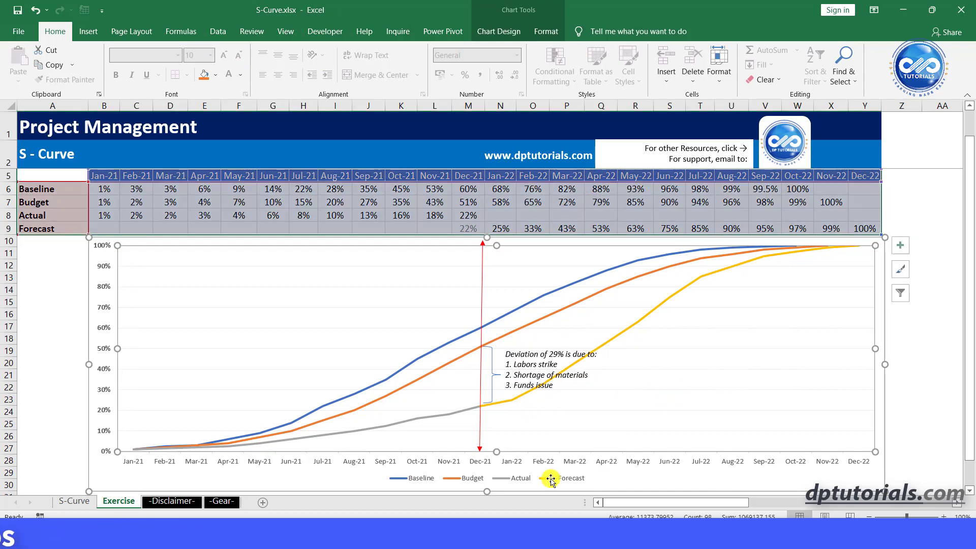
pyautogui.moveTo(483, 478); pyautogui.dragTo(239, 255)
pyautogui.press('Escape')
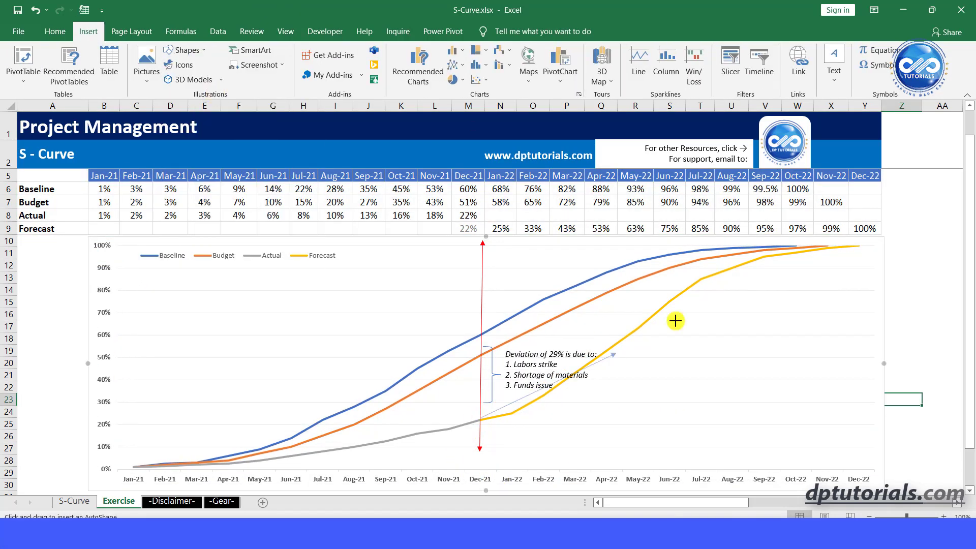
# Step: Draw a catch-up line from Dec-21 to Oct-22 with a copied note: 'If we need to overcome the shortfall, we may need to achieve 5%'
pyautogui.moveTo(479, 420); pyautogui.dragTo(793, 249)
pyautogui.hotkey('ctrl', 'c')
pyautogui.hotkey('ctrl', 'v')
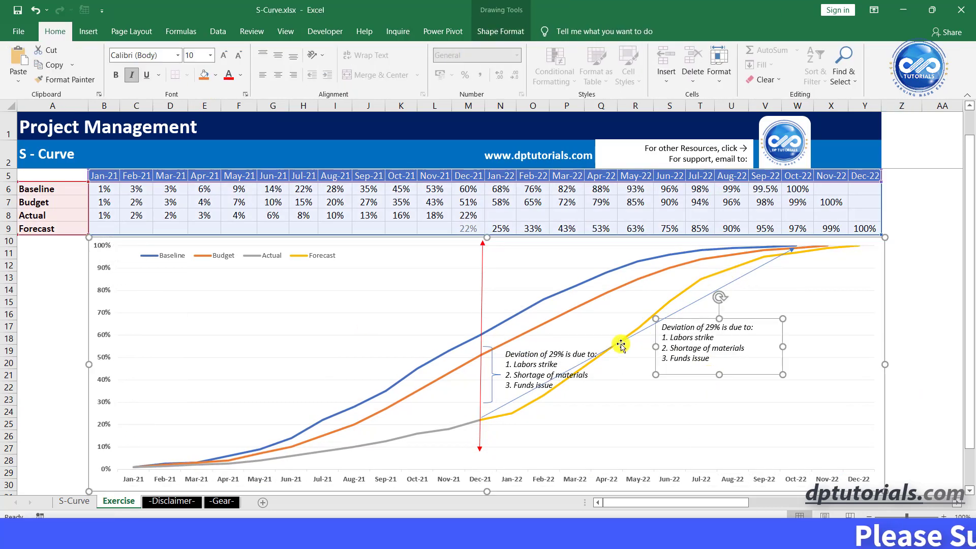
pyautogui.write('If we need to ove')
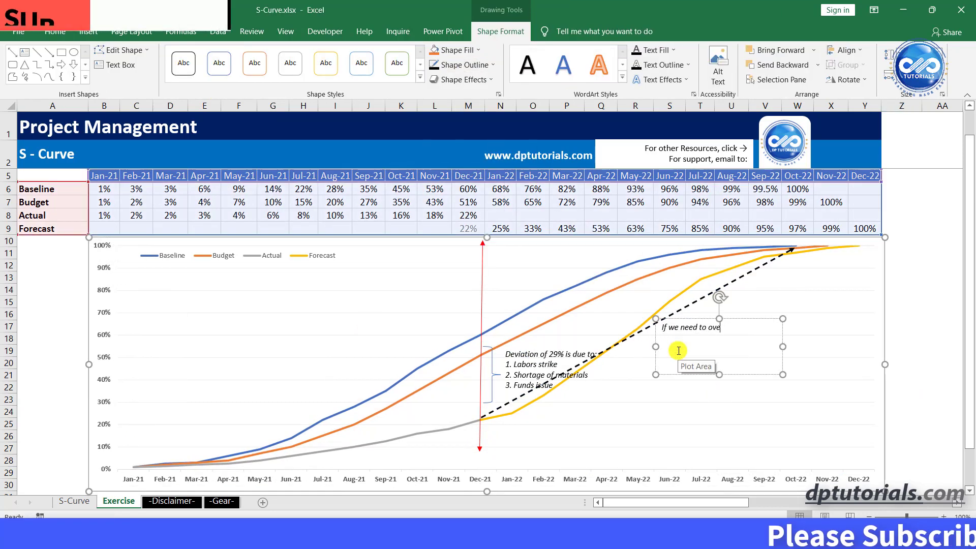
pyautogui.write('rcome the shortfall ,')
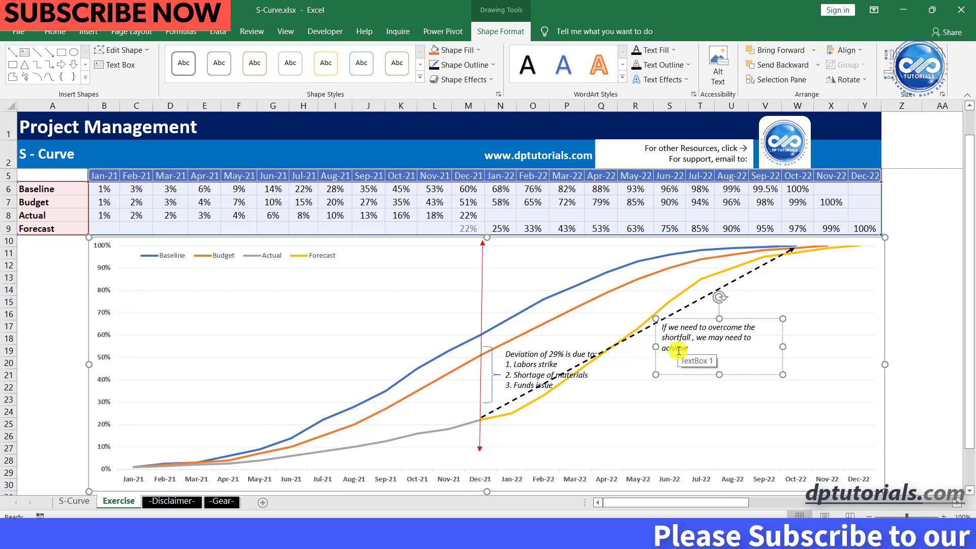
pyautogui.write('we may need to achieve 5%')
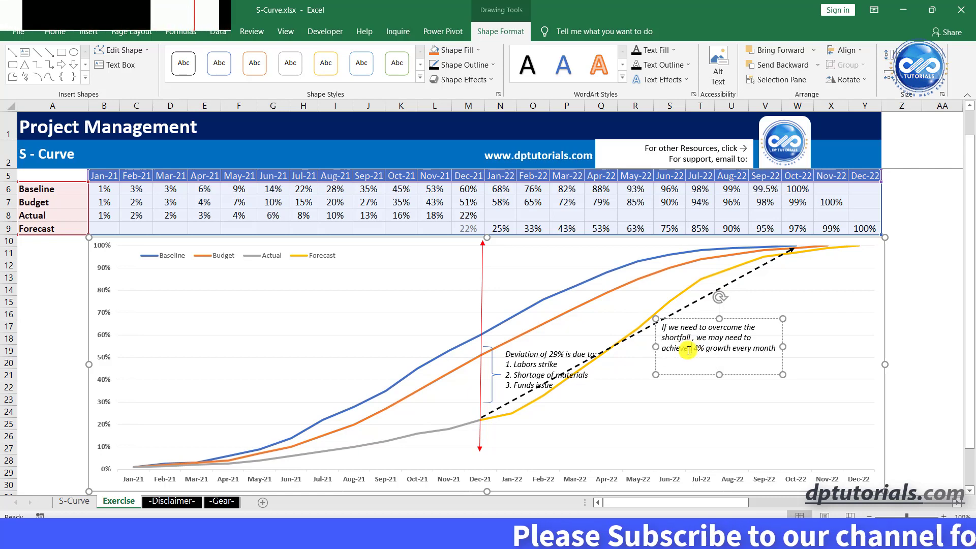
pyautogui.click(903, 326)
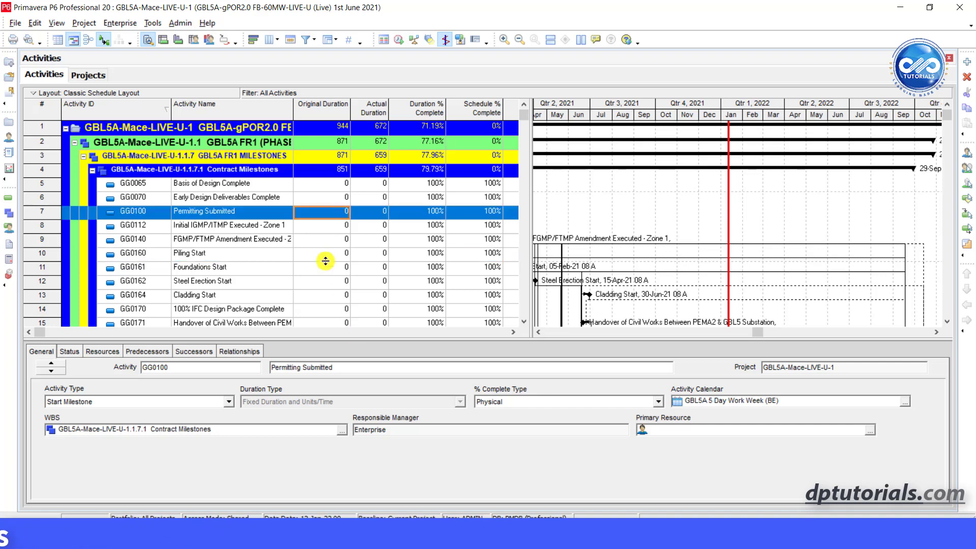
# Step: Show the Resource Usage Profile in the bottom pane via View > Show on Bottom
pyautogui.scroll(-2, 325, 260)
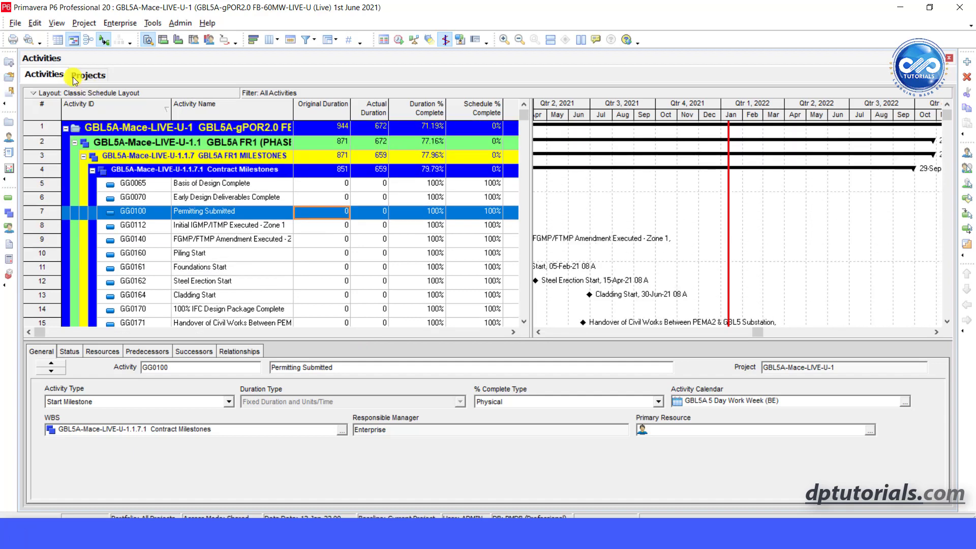
pyautogui.click(56, 23)
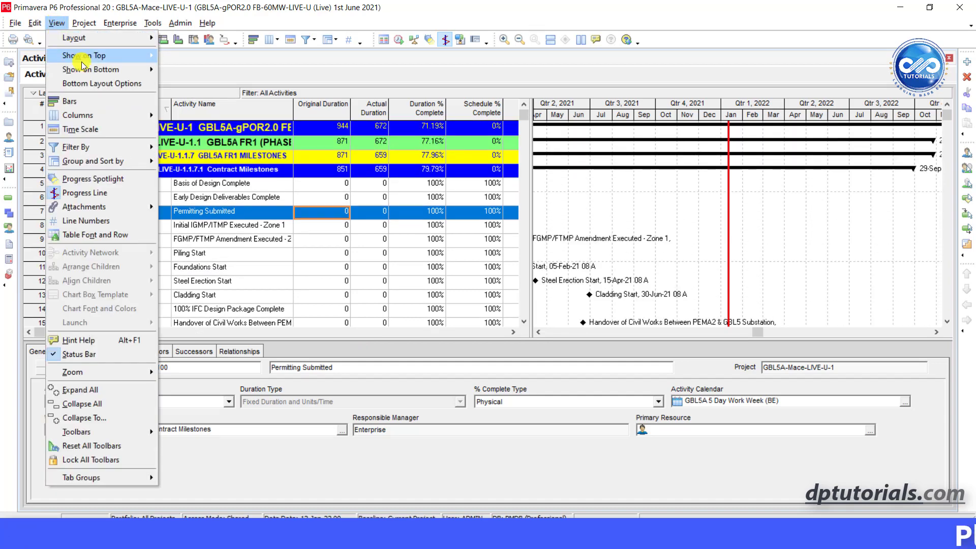
pyautogui.moveTo(92, 73)
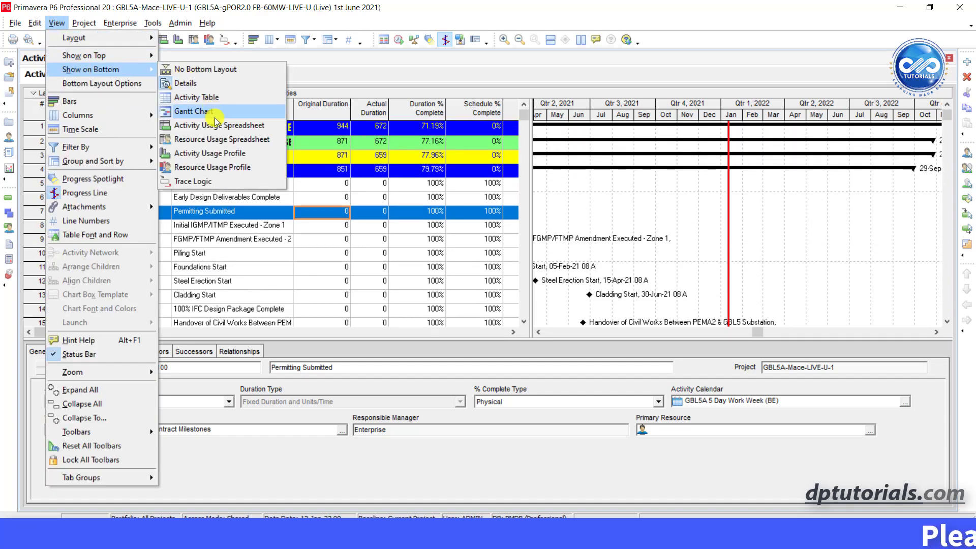
pyautogui.click(250, 171)
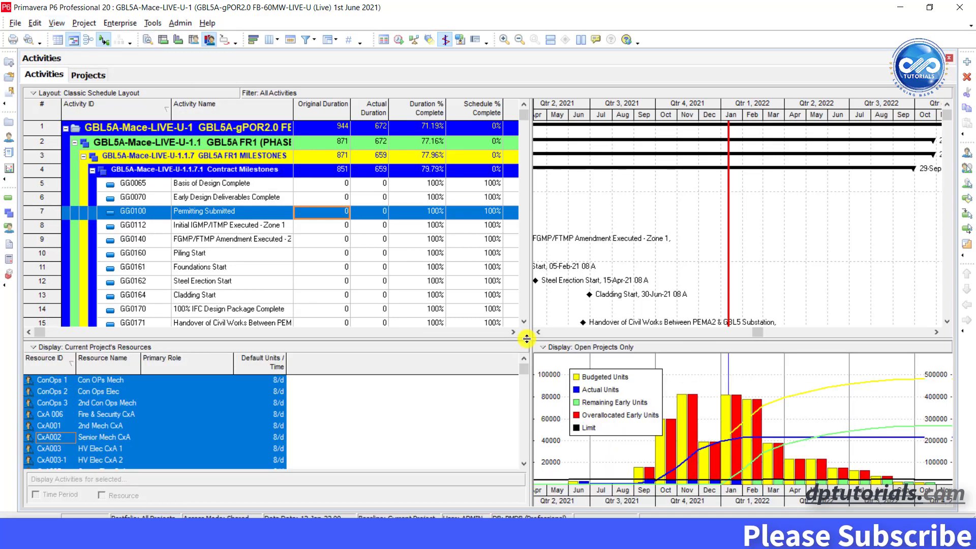
# Step: Enlarge the profile pane and set budgeted units blue, actual units green in Resource Usage Profile Options
pyautogui.moveTo(527, 339); pyautogui.dragTo(527, 278)
pyautogui.rightClick(696, 332)
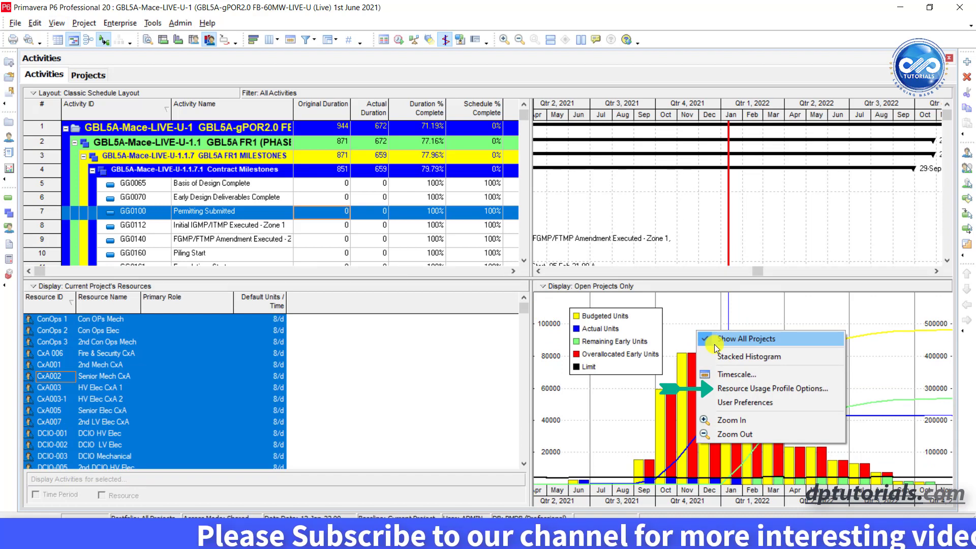
pyautogui.click(774, 389)
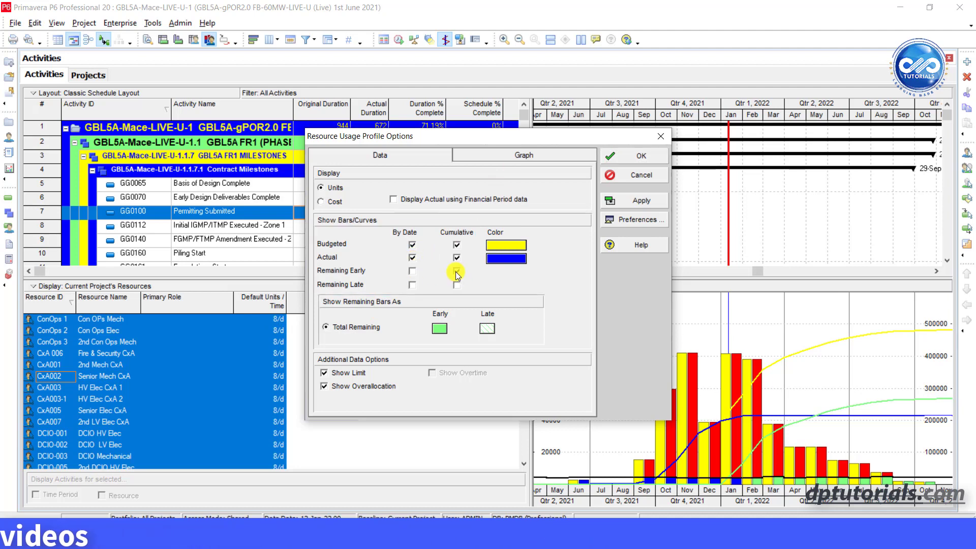
pyautogui.click(518, 261)
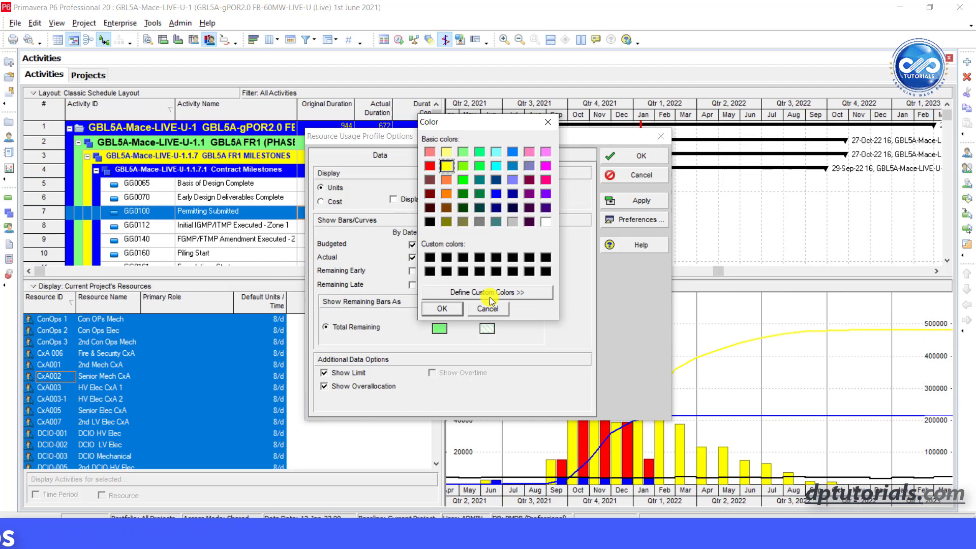
pyautogui.click(490, 295)
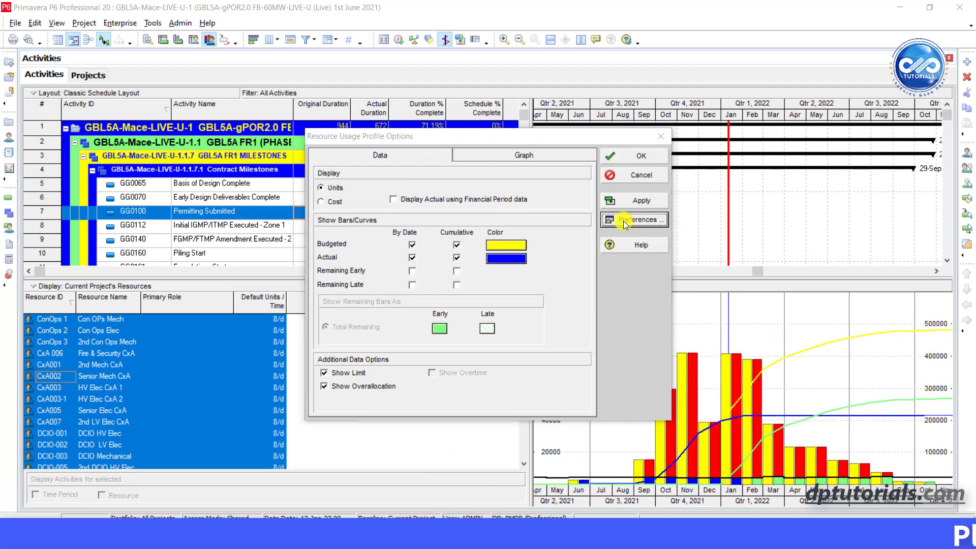
# Step: Review the resource analysis preferences and Graph settings, then apply the profile options
pyautogui.click(625, 222)
pyautogui.click(369, 205)
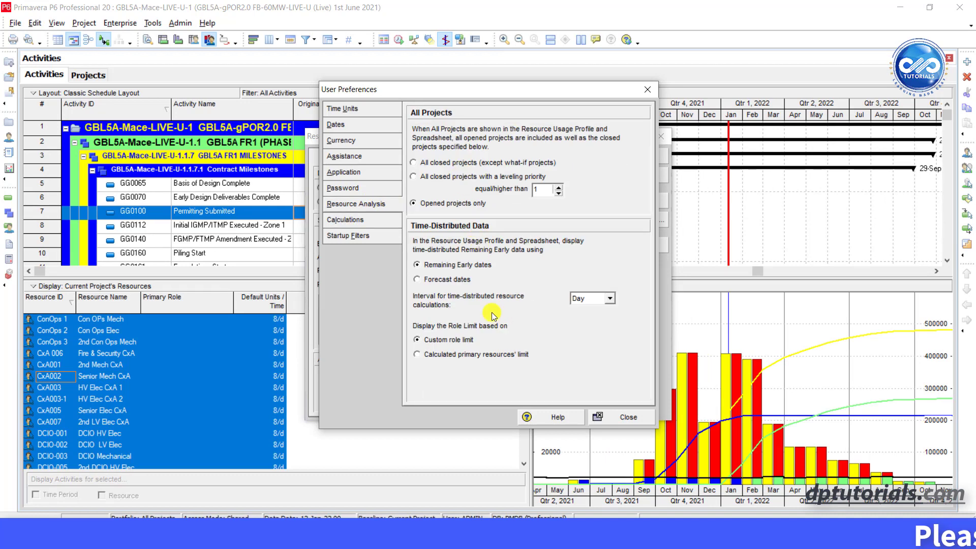
pyautogui.click(615, 422)
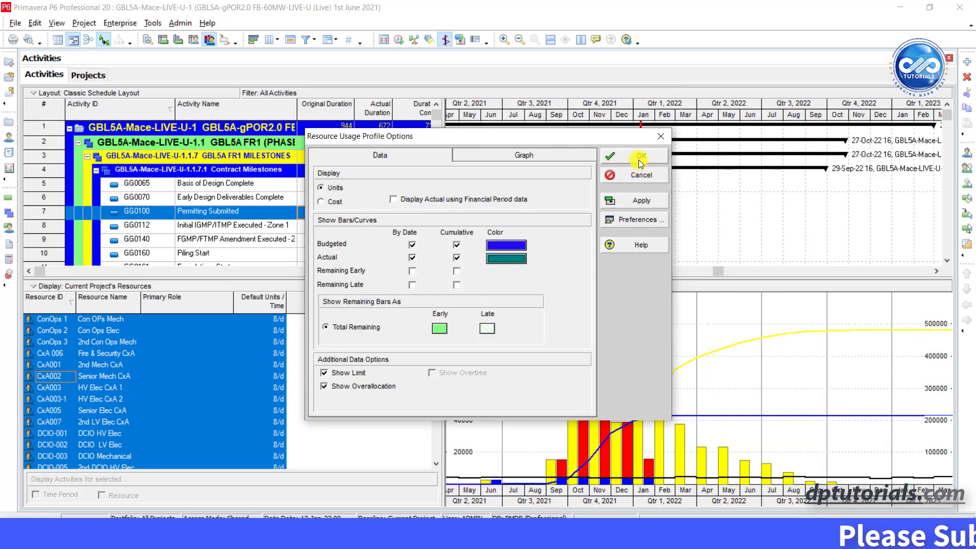
pyautogui.click(575, 160)
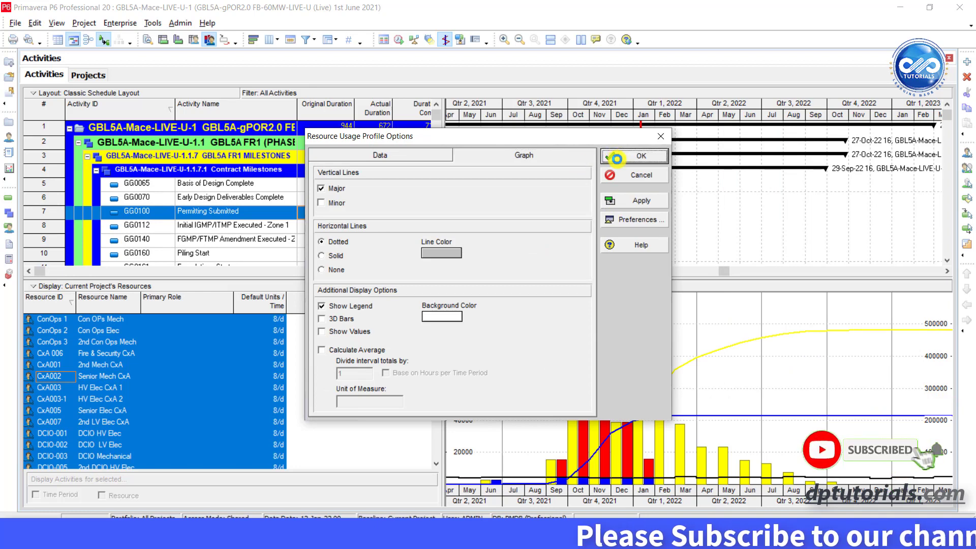
pyautogui.click(615, 157)
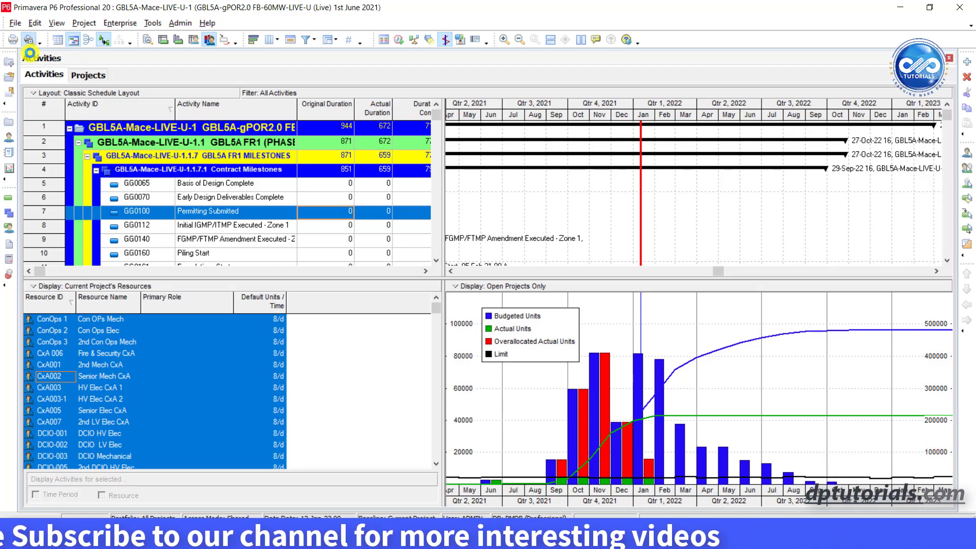
# Step: In Print Preview's Page Setup, print only the Profile, keeping the 01-Aug-21 timescale start
pyautogui.click(31, 43)
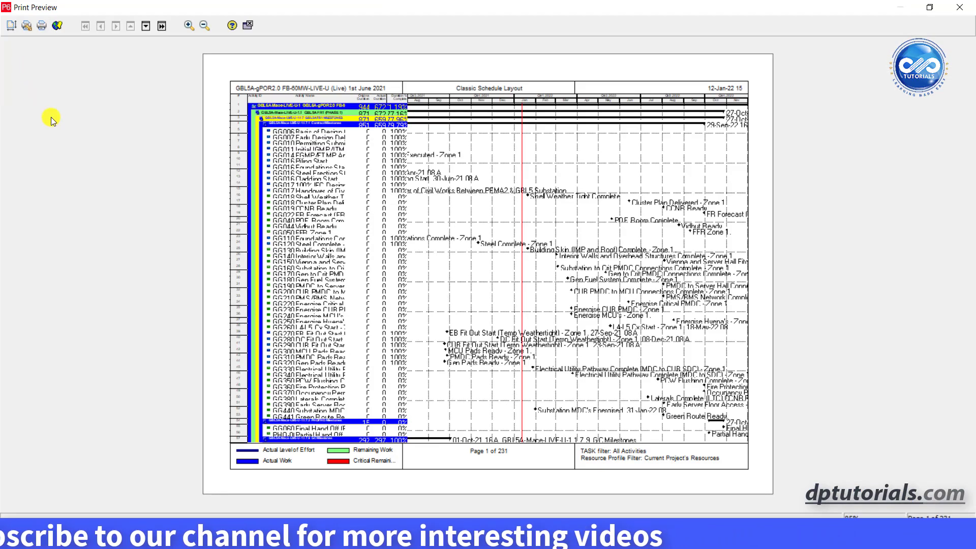
pyautogui.click(11, 27)
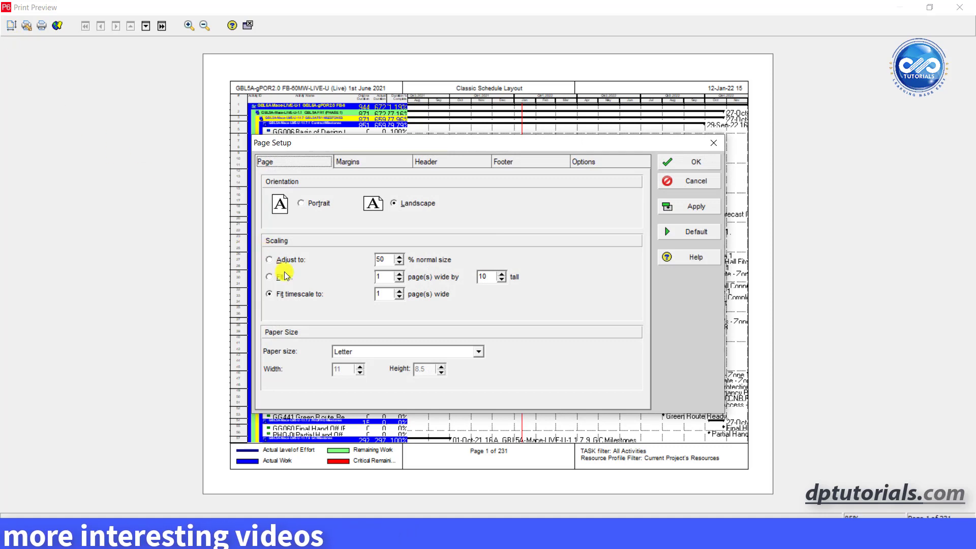
pyautogui.click(584, 163)
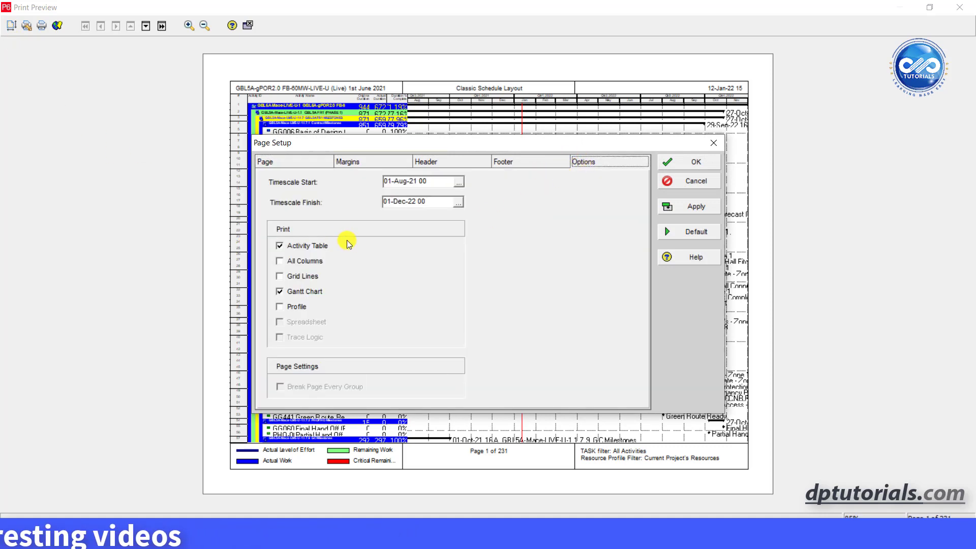
pyautogui.click(281, 307)
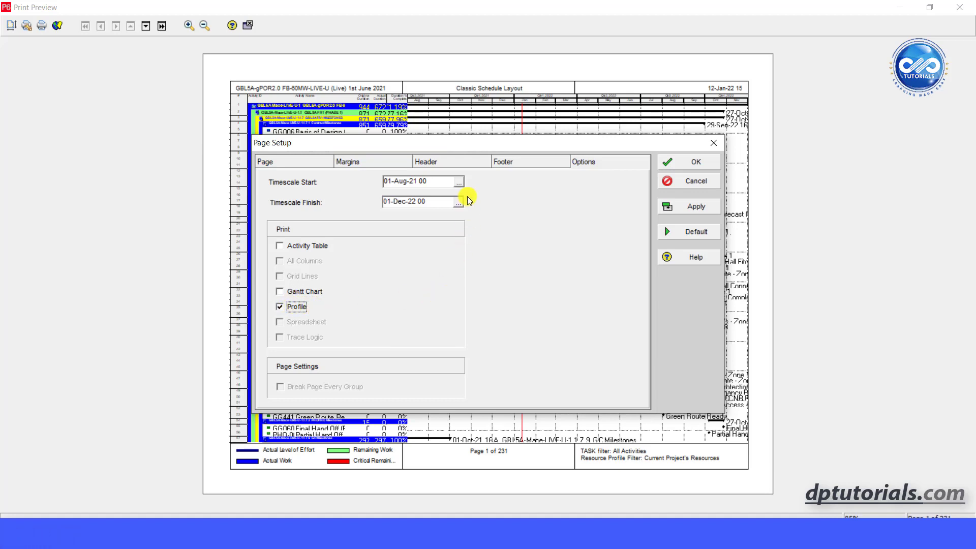
pyautogui.click(459, 181)
pyautogui.click(503, 285)
pyautogui.click(506, 388)
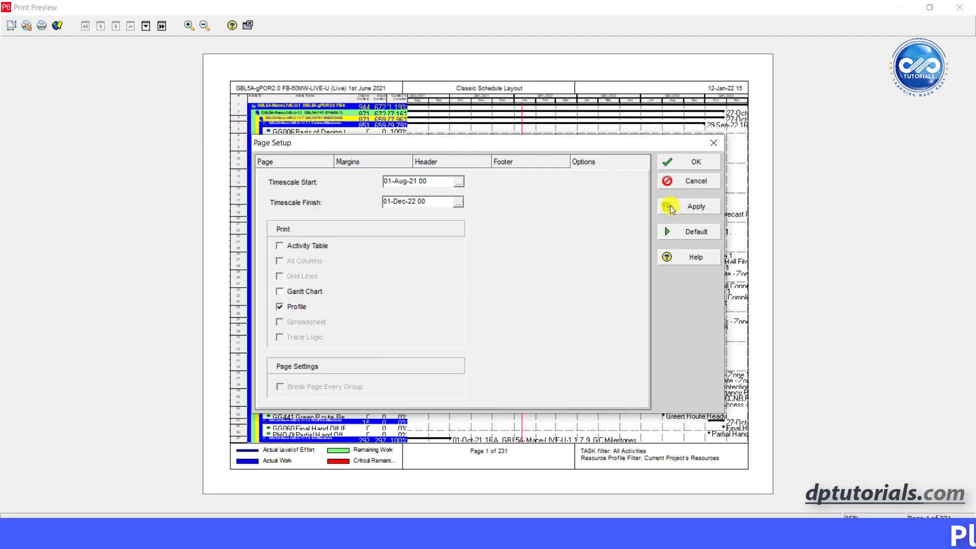
pyautogui.click(696, 163)
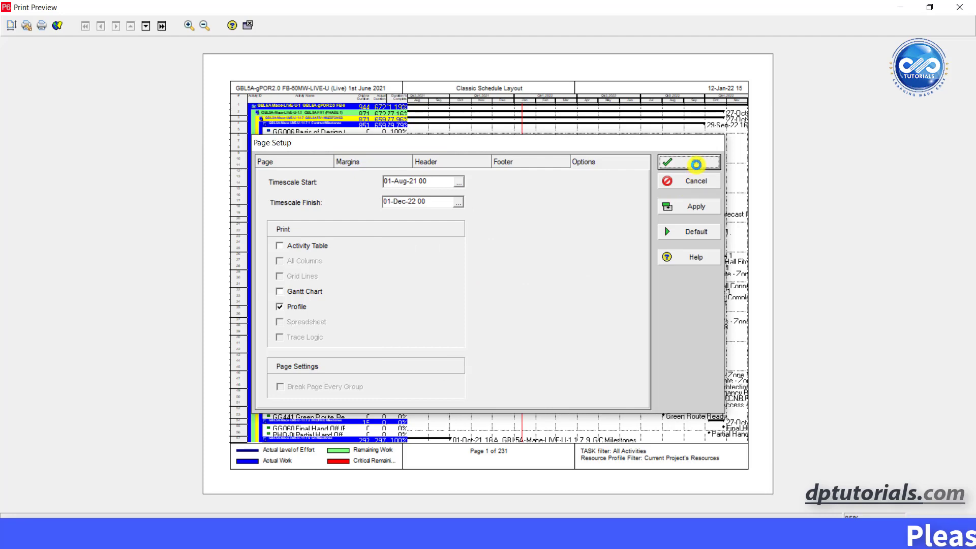
# Step: Print the profile to Adobe PDF as S-Curve.pdf
pyautogui.hotkey('ctrl', 'p')
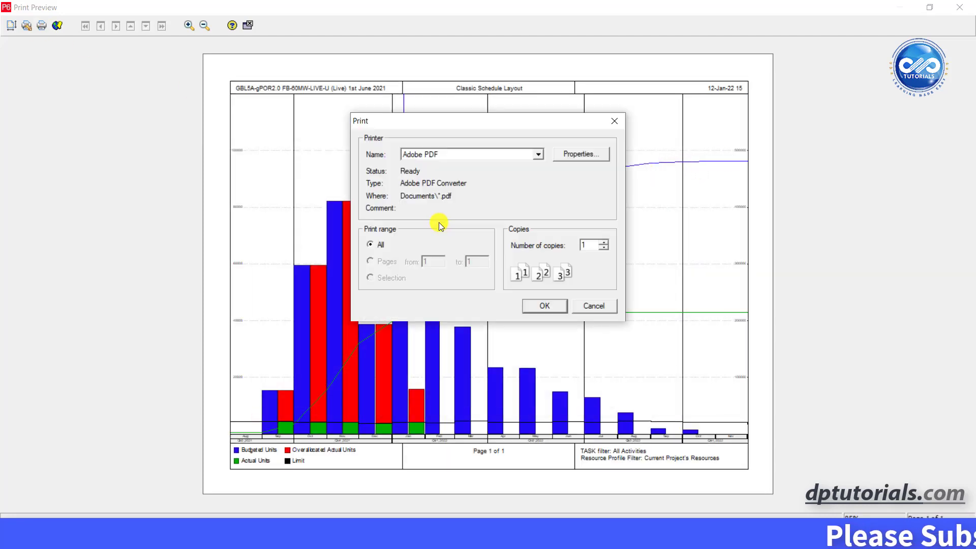
pyautogui.click(548, 307)
pyautogui.press('Return')
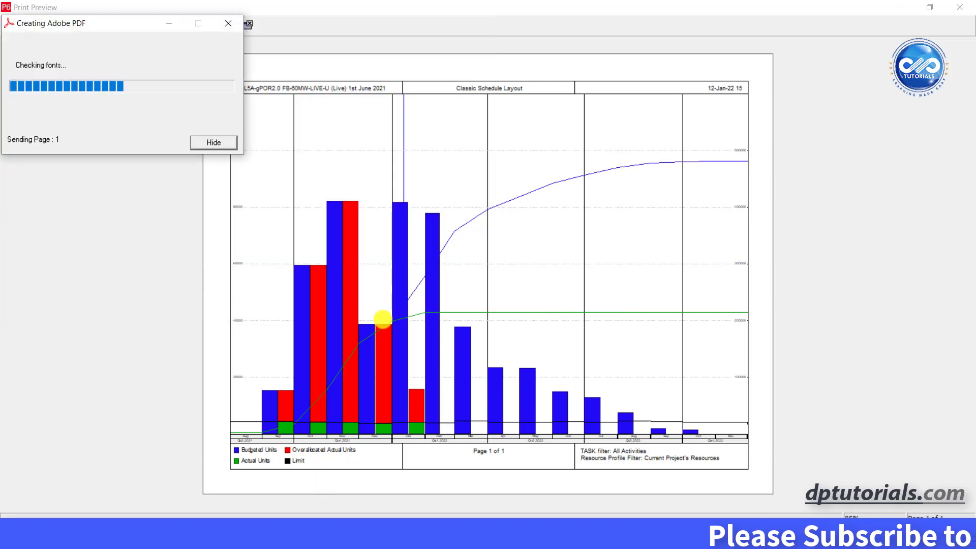
pyautogui.click(509, 290)
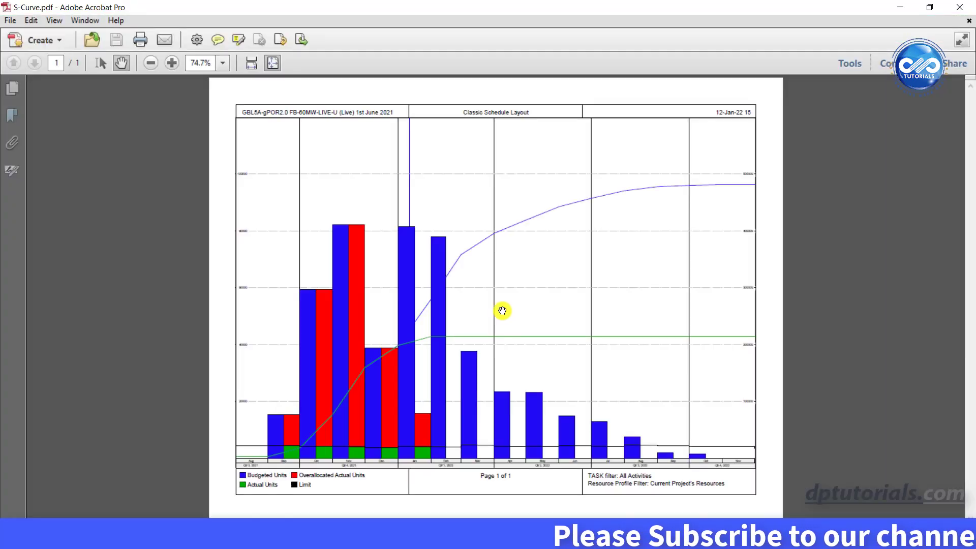
pyautogui.hotkey('ctrl', '1')
pyautogui.hotkey('ctrl', '0')
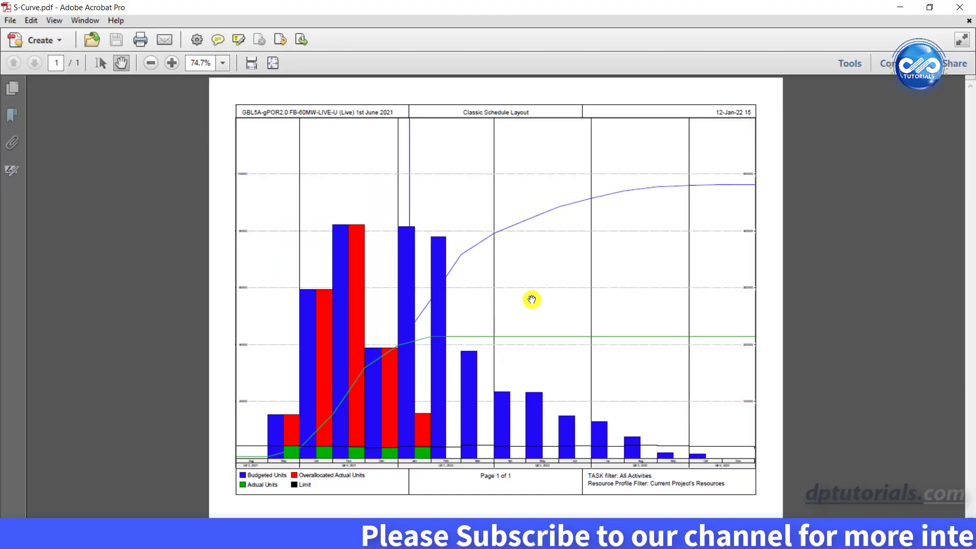